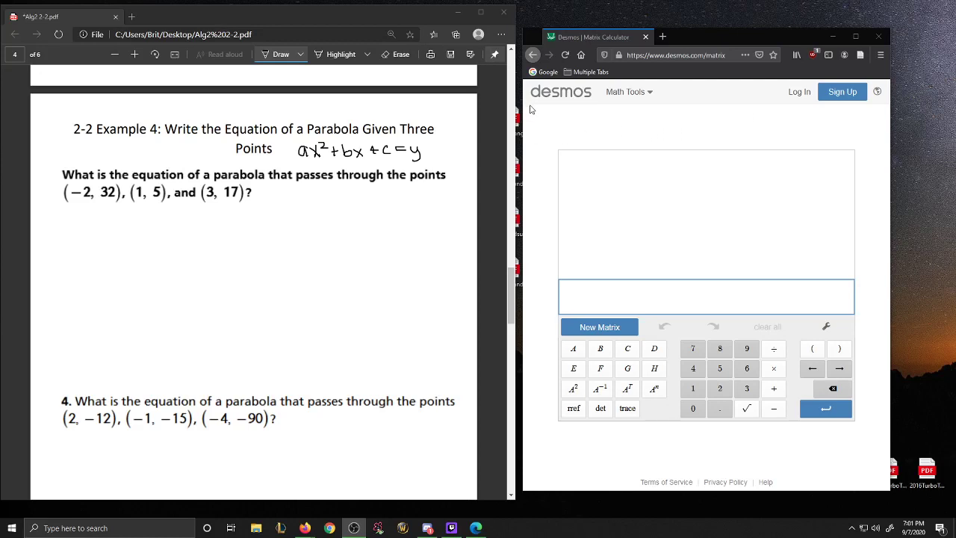
Step: Bring the worksheet forward and switch the drawing pen to red ink
click(490, 171)
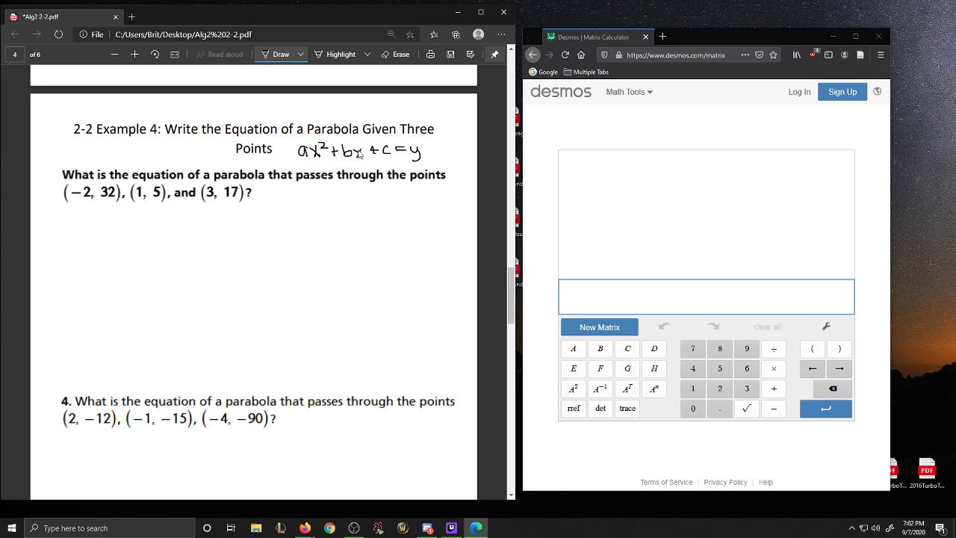
click(299, 55)
click(193, 113)
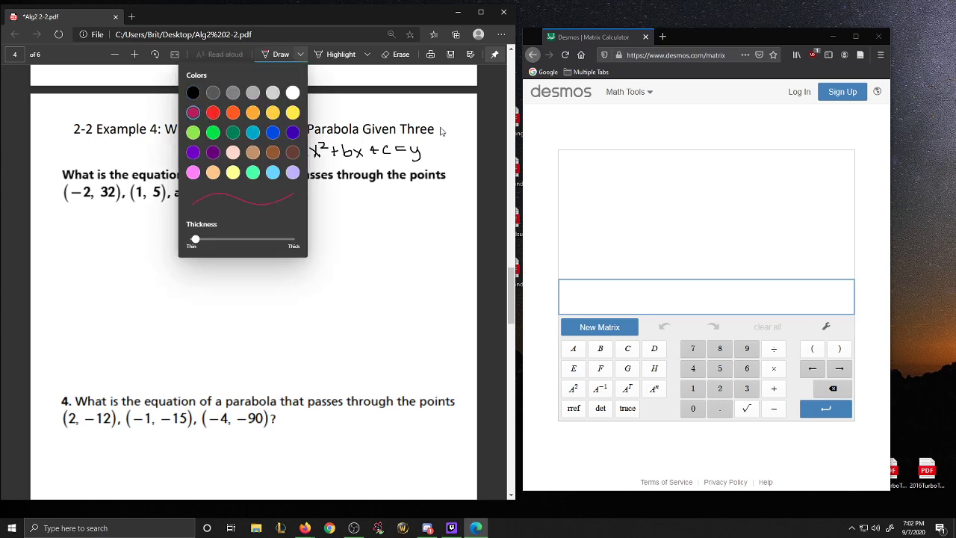
click(486, 140)
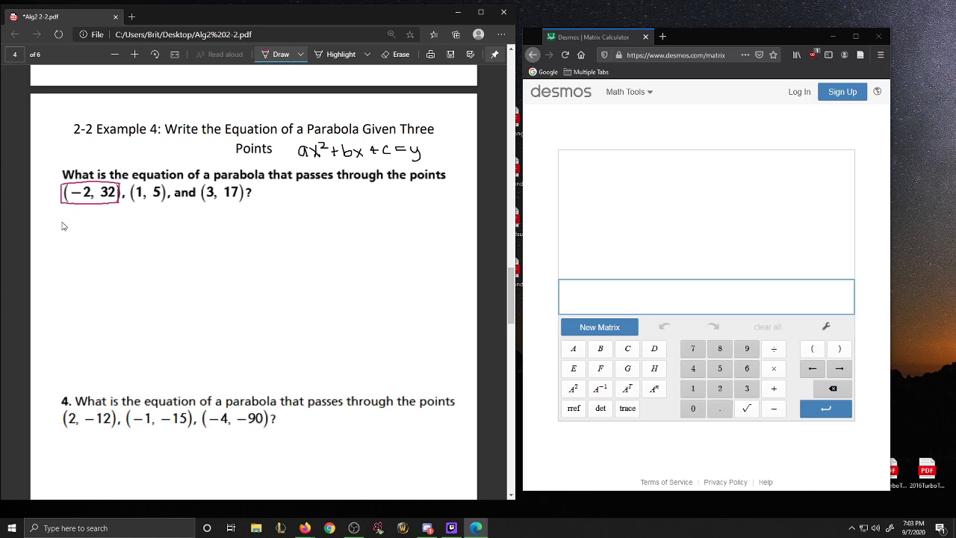
Step: Handwrite a(−2)²+b(−2)+c=32, erasing the stray y before the 32
mouse_move(64, 228)
mouse_down()
mouse_move(109, 235)
mouse_move(116, 219)
mouse_move(138, 228)
mouse_move(131, 235)
mouse_move(156, 233)
mouse_up()
mouse_move(172, 215)
mouse_down()
mouse_move(171, 236)
mouse_move(199, 234)
mouse_up()
mouse_move(211, 228)
mouse_down()
mouse_move(254, 227)
mouse_move(268, 245)
mouse_up()
click(396, 54)
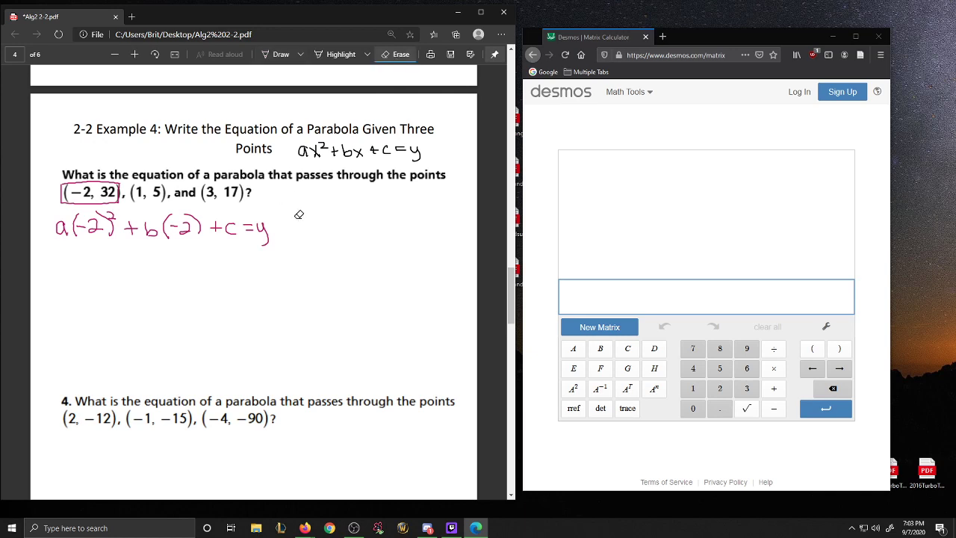
click(263, 232)
click(277, 54)
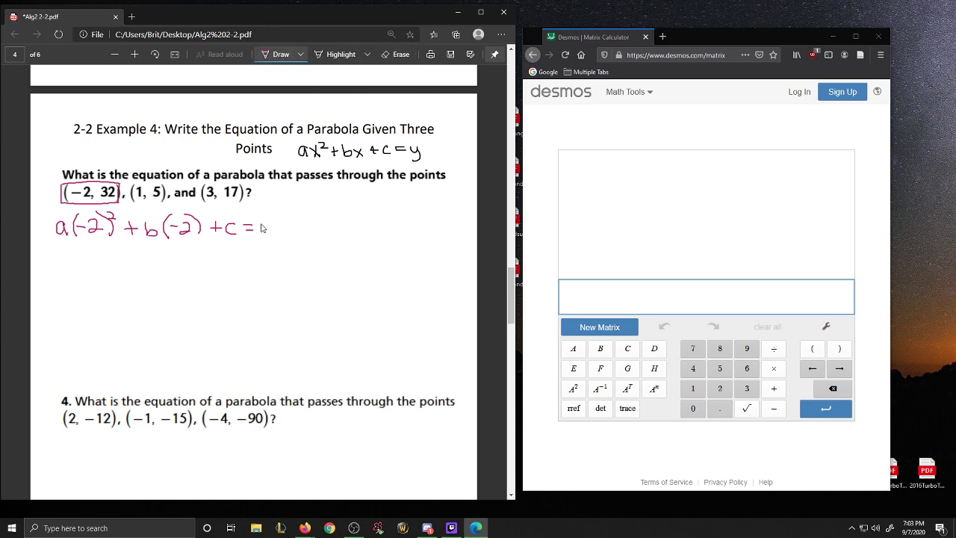
drag(257, 221, 287, 232)
Step: Write the simplified line 4a − 2b + c beneath it
mouse_move(68, 243)
mouse_down()
mouse_move(73, 259)
mouse_move(86, 259)
mouse_up()
drag(93, 253, 123, 258)
mouse_move(128, 246)
mouse_down()
mouse_move(130, 258)
mouse_move(151, 262)
mouse_move(218, 258)
mouse_up()
Step: Draw black augmented-matrix brackets beside the equations
click(300, 54)
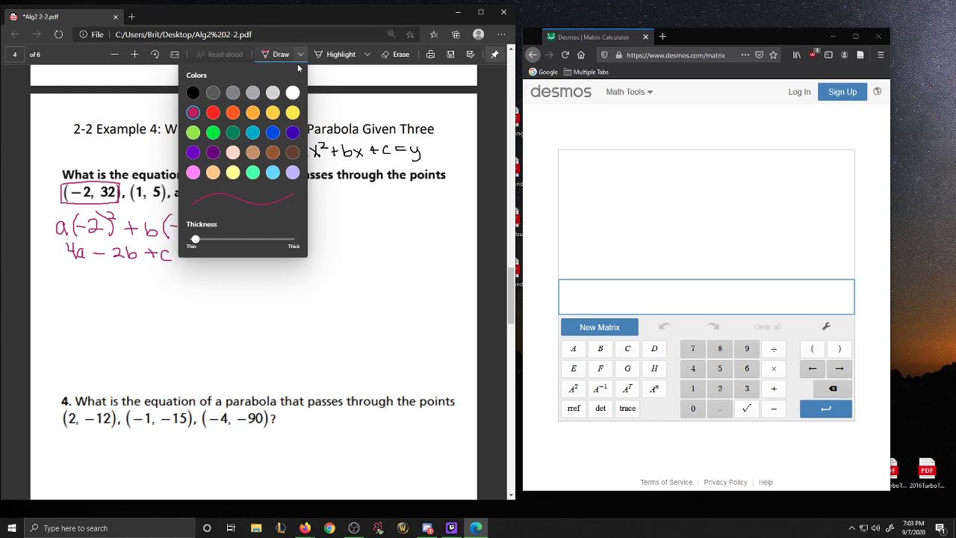
click(194, 92)
click(330, 202)
drag(322, 208, 336, 203)
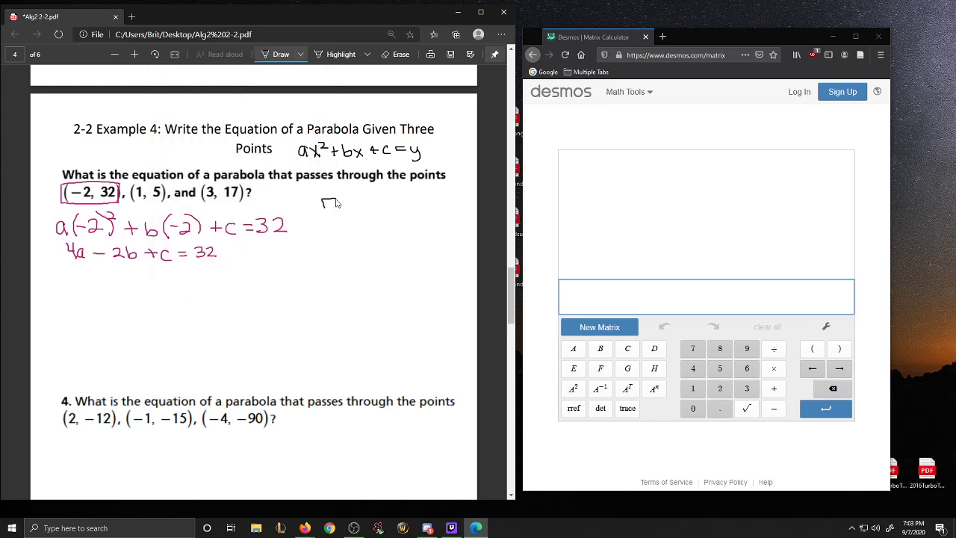
drag(325, 261, 346, 266)
drag(440, 248, 424, 266)
Step: Switch back to pink ink and write the first matrix row 4 −2 1 32
click(300, 54)
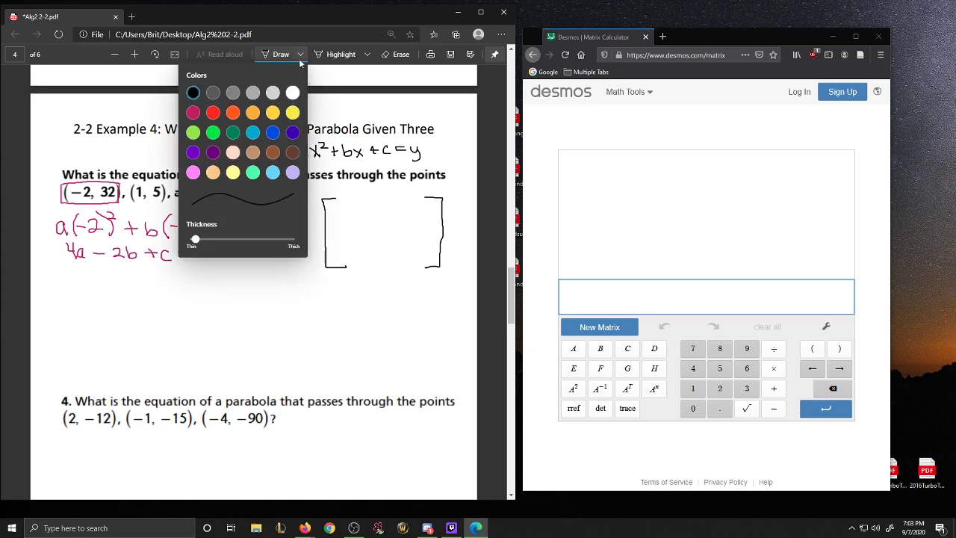
click(193, 112)
click(190, 283)
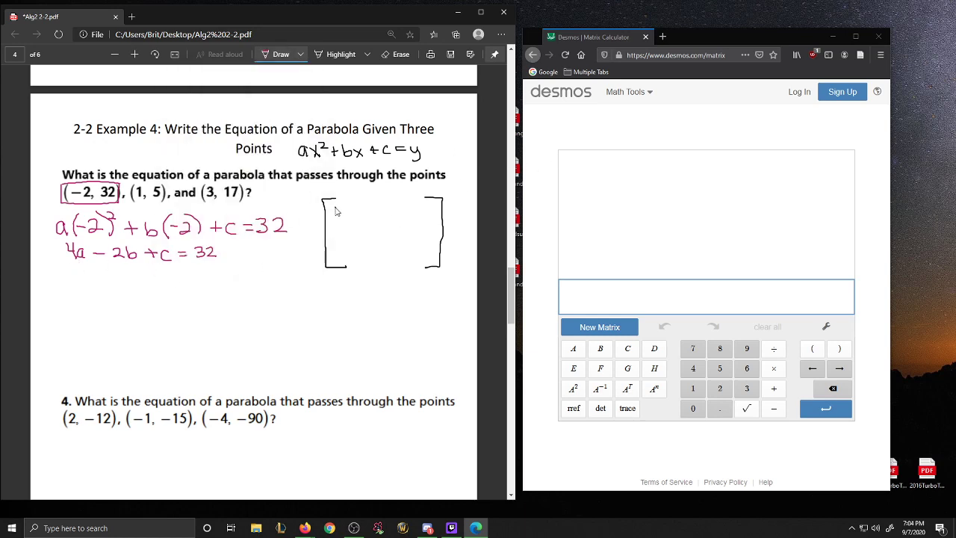
mouse_move(340, 205)
mouse_down()
mouse_move(340, 221)
mouse_move(367, 214)
mouse_up()
drag(371, 209, 430, 217)
drag(433, 209, 440, 217)
Step: In blue ink, box (1, 5) and write a(1)²+b(1)+c=5
click(300, 53)
click(272, 132)
click(458, 164)
drag(165, 190, 169, 202)
mouse_move(67, 284)
mouse_down()
mouse_move(103, 269)
mouse_move(164, 288)
mouse_up()
mouse_move(172, 273)
mouse_down()
mouse_move(171, 286)
mouse_move(183, 287)
mouse_up()
mouse_move(193, 276)
mouse_down()
mouse_move(193, 288)
mouse_move(233, 277)
mouse_move(240, 287)
mouse_up()
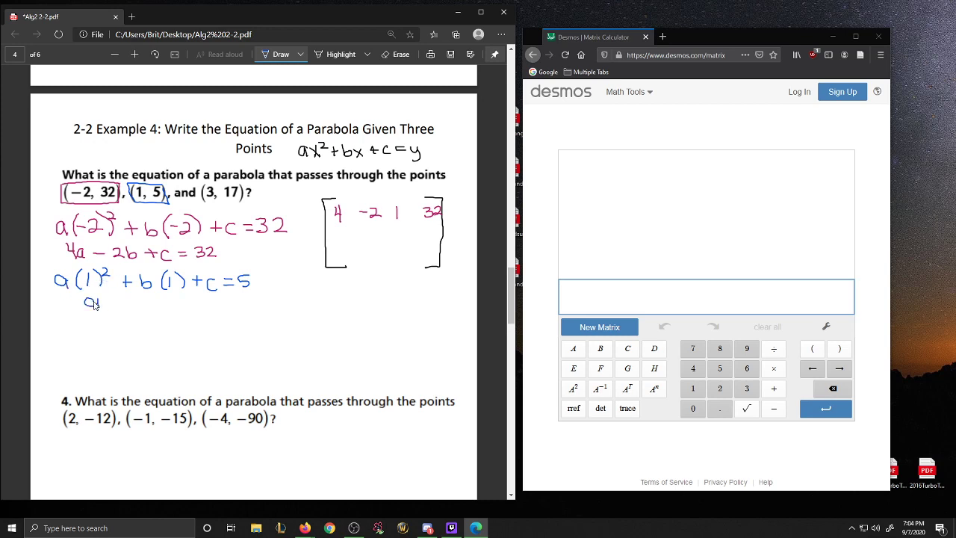
Step: Write the simplified a+b+c=5 and the matrix row 1 1 1 5
drag(109, 305, 169, 305)
mouse_move(162, 299)
mouse_down()
mouse_move(162, 311)
mouse_move(201, 300)
mouse_up()
drag(191, 306, 212, 298)
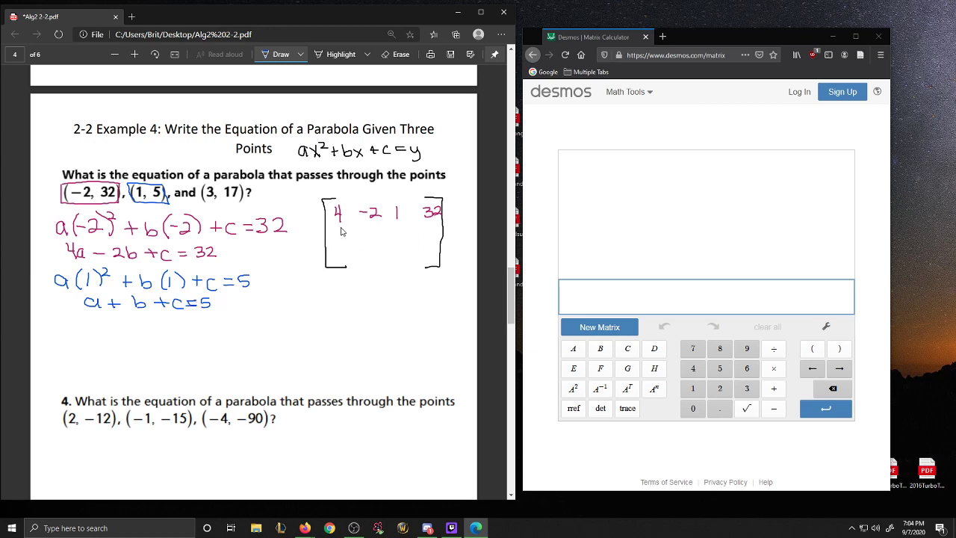
mouse_move(342, 227)
mouse_down()
mouse_move(341, 236)
mouse_move(369, 234)
mouse_up()
mouse_move(397, 226)
mouse_down()
mouse_move(396, 235)
mouse_move(433, 224)
mouse_up()
Step: In orange ink, box (3, 17) and write a(3)²+b(3)+c=17
click(301, 59)
click(252, 116)
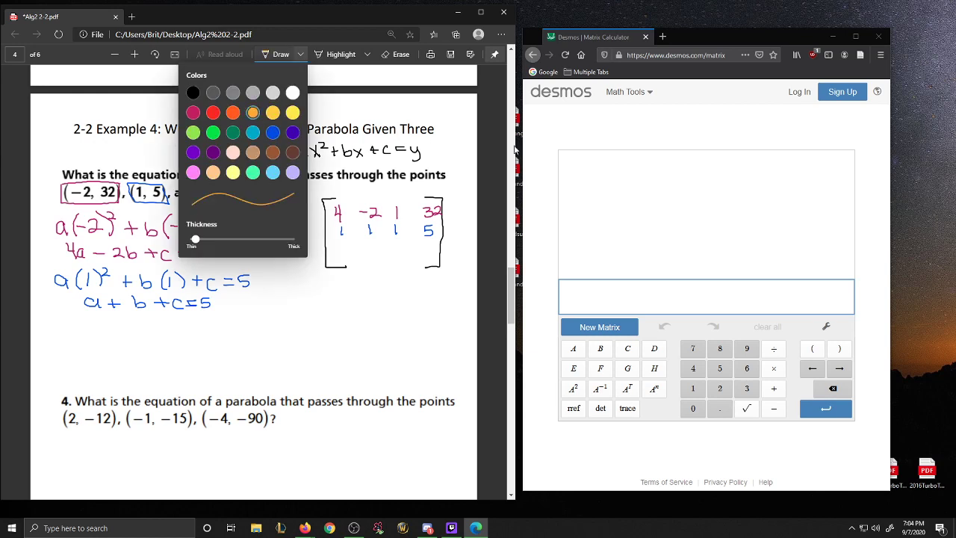
click(495, 153)
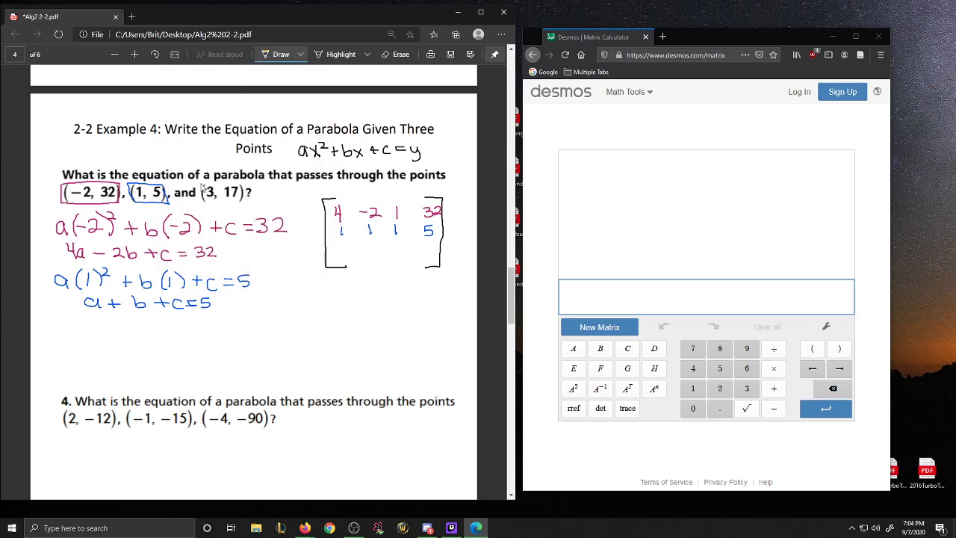
drag(201, 187, 204, 187)
mouse_move(66, 329)
mouse_down()
mouse_move(103, 320)
mouse_move(192, 332)
mouse_move(237, 322)
mouse_move(253, 334)
mouse_up()
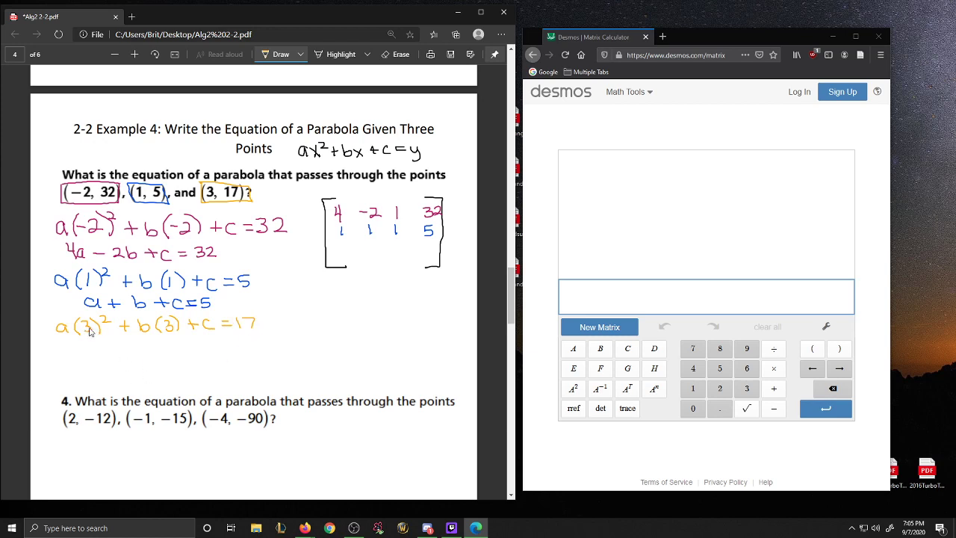
Step: Write 9a+3b+c=17 and the third matrix row 9 3 1 17
mouse_move(81, 348)
mouse_down()
mouse_move(78, 357)
mouse_move(119, 348)
mouse_up()
mouse_move(114, 343)
mouse_down()
mouse_move(170, 330)
mouse_move(127, 346)
mouse_move(135, 354)
mouse_move(141, 344)
mouse_move(199, 346)
mouse_up()
drag(191, 351, 212, 355)
drag(344, 252, 344, 258)
mouse_move(363, 248)
mouse_down()
mouse_move(373, 260)
mouse_move(426, 259)
mouse_up()
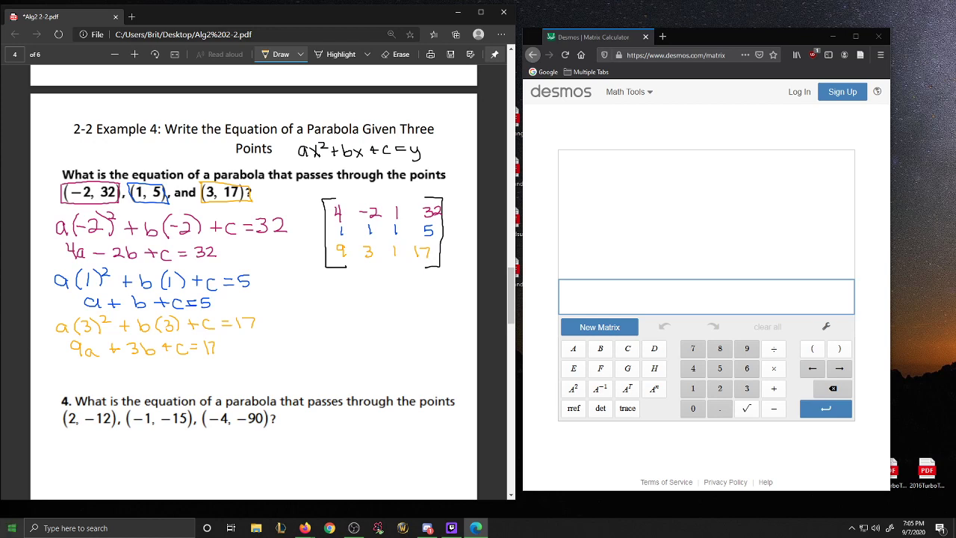
click(870, 298)
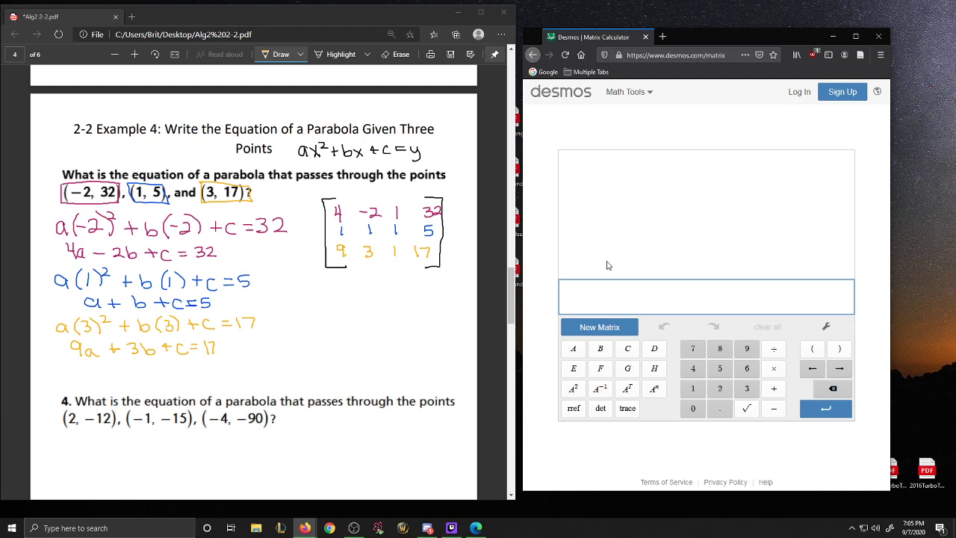
Step: Create a 3×4 matrix A and fill its first row 4, −2, 1, 32
click(601, 327)
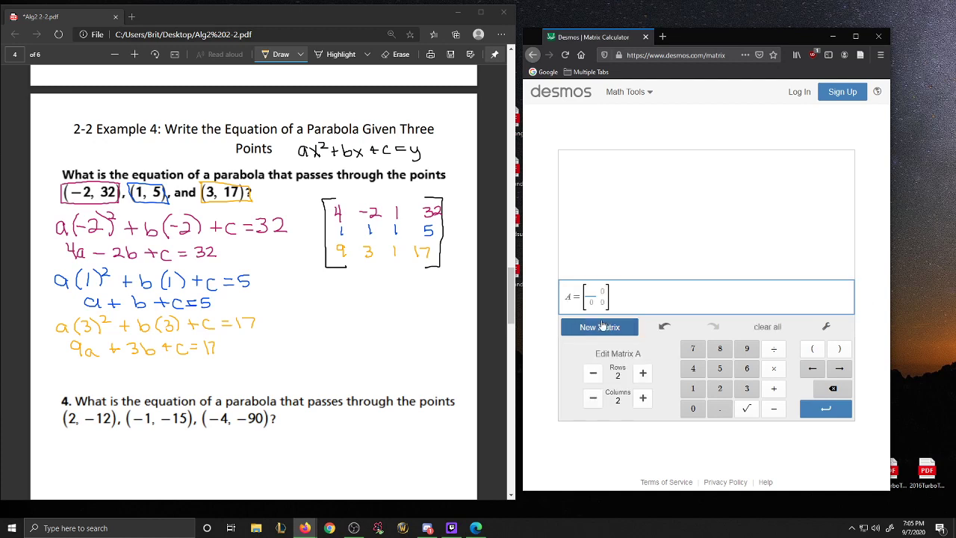
click(642, 398)
click(642, 397)
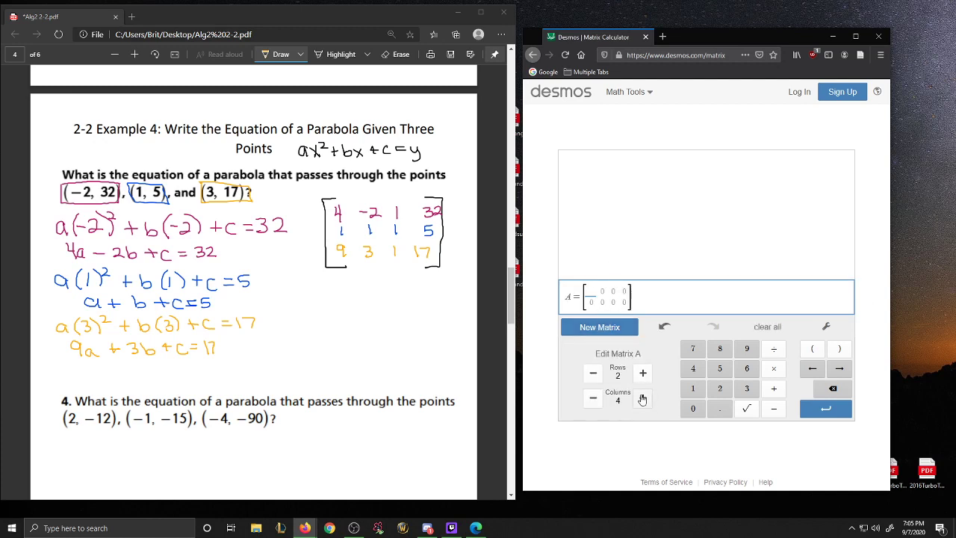
click(642, 373)
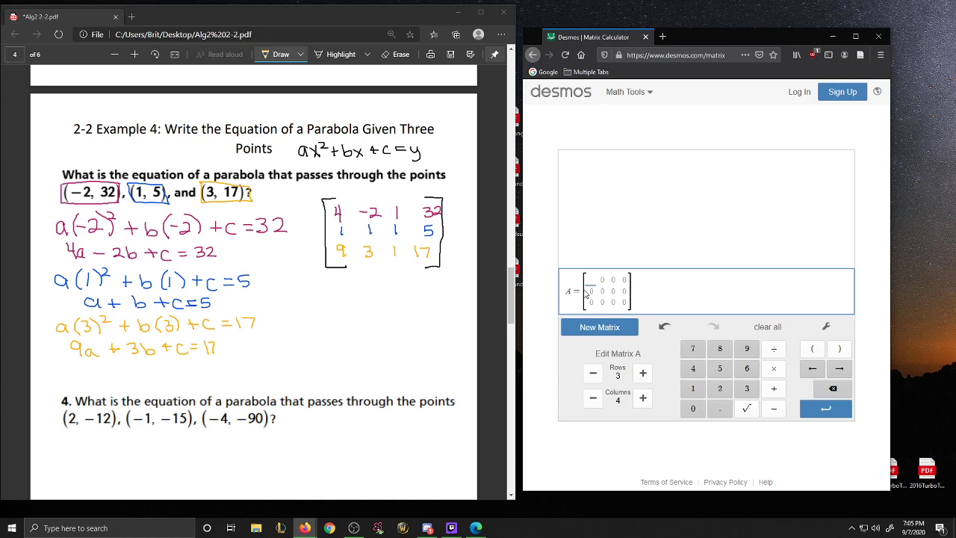
text(4)
key(Tab)
text(-2)
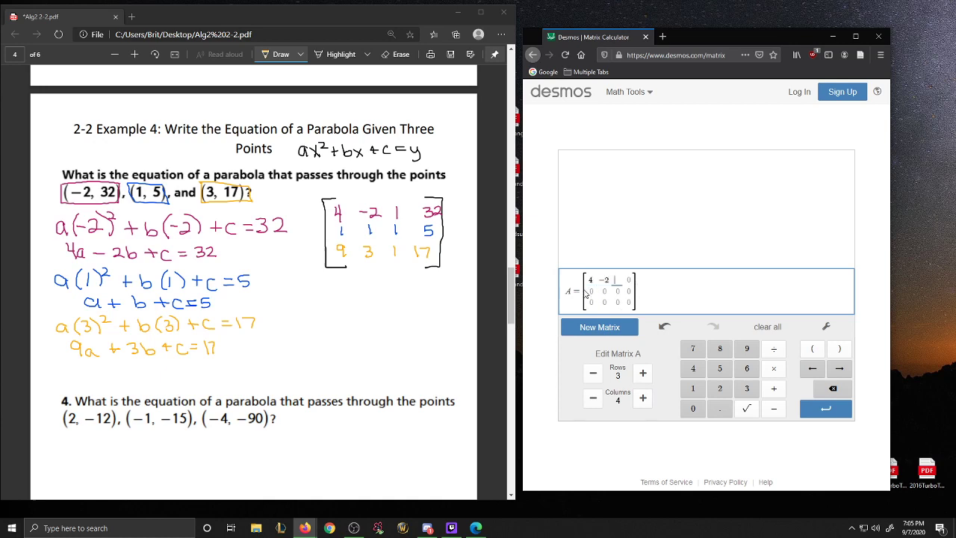
key(Tab)
text(32)
key(Tab)
Step: Fill matrix A's remaining rows with 1 1 1 5 and 9 3 1 17
key(Tab)
text(5)
key(Tab)
text(9)
key(Tab)
text(3)
key(Tab)
text(1)
key(Tab)
text(1)
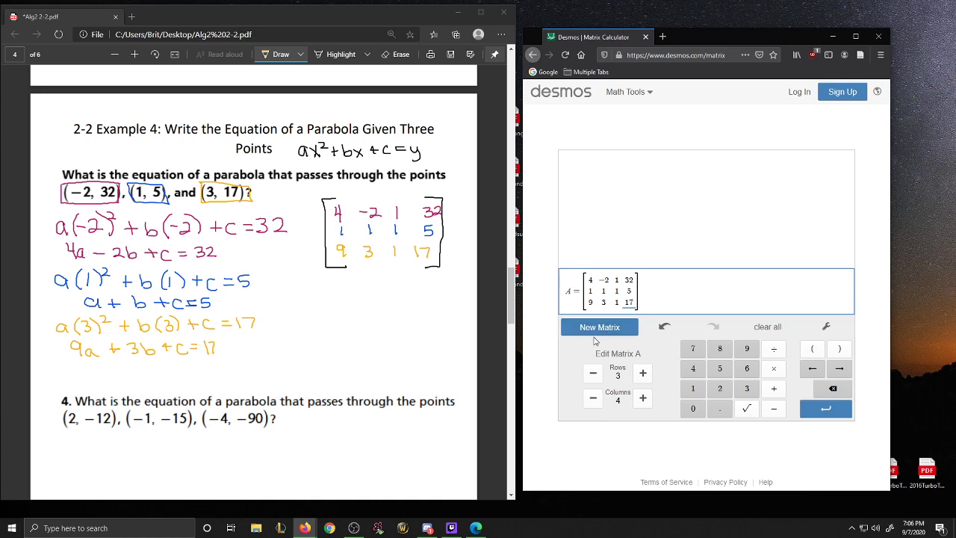
Step: Compute rref(A), giving a = 3, b = −6, c = 8 in the last column
click(667, 254)
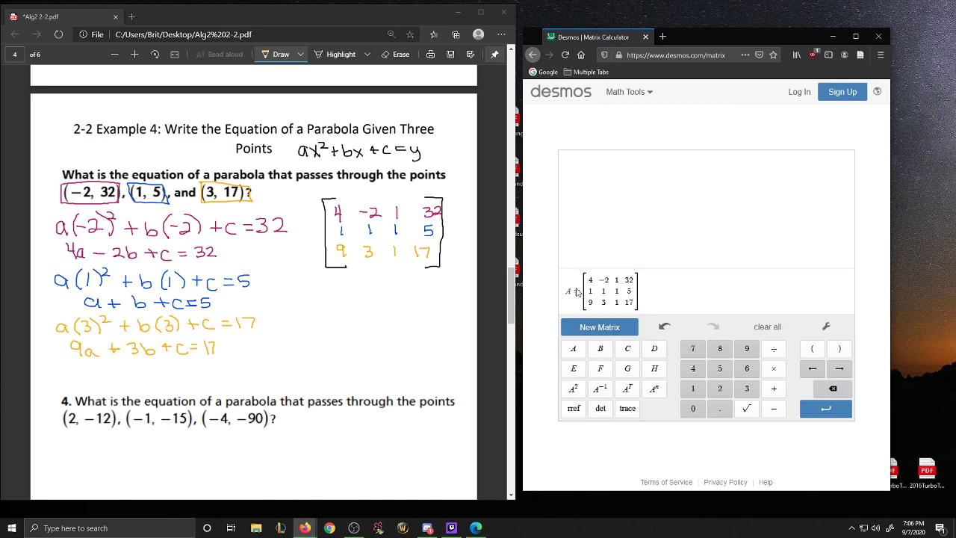
click(571, 410)
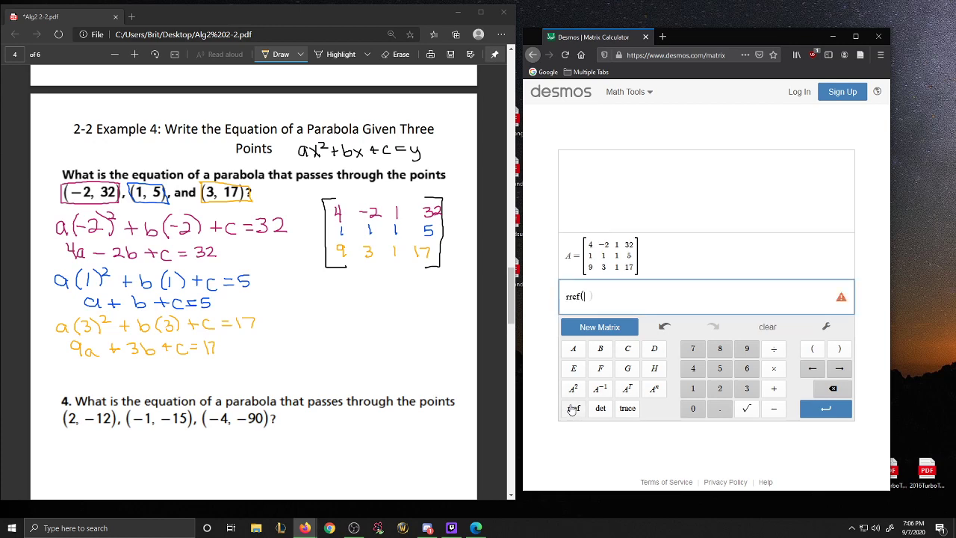
text(A)
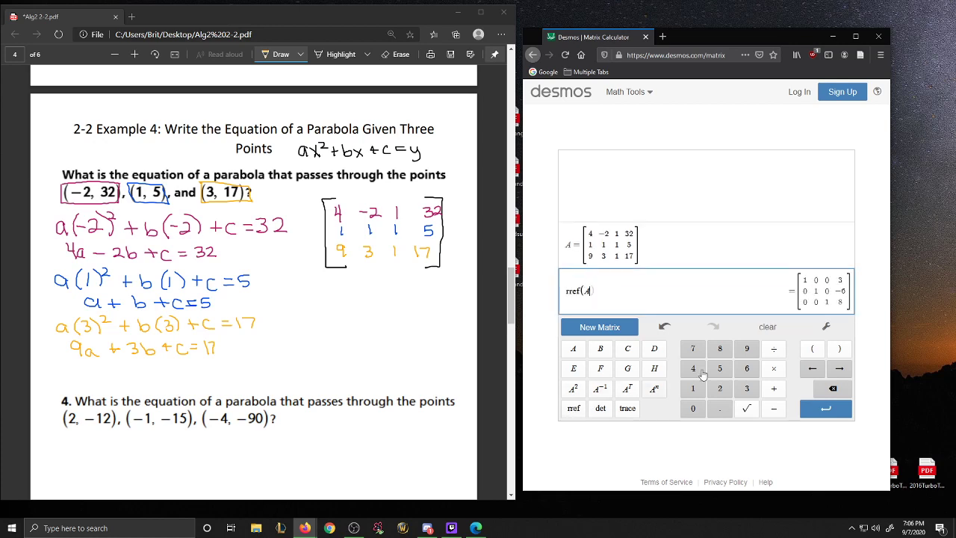
click(879, 307)
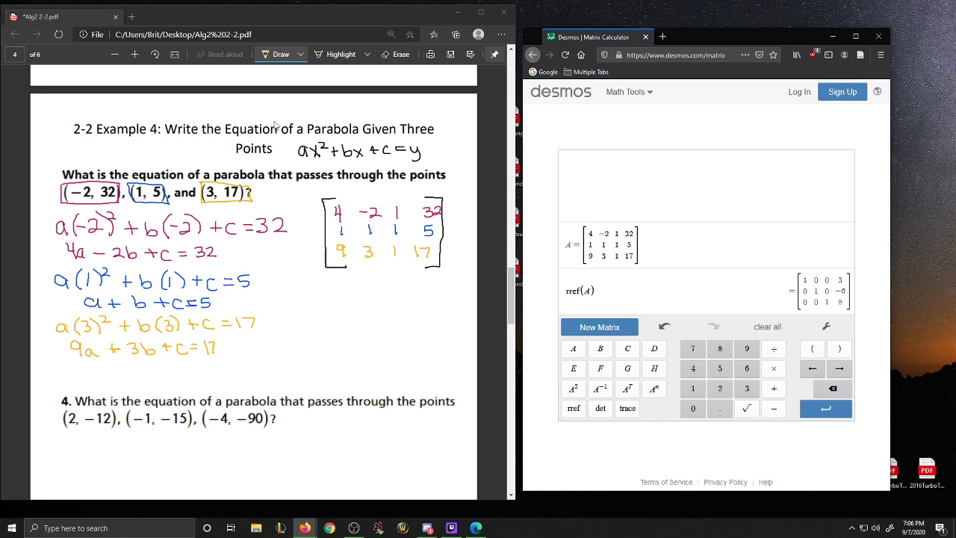
Step: In black ink, write 3x² − 6x + 8 = y below the matrix and box it
click(302, 59)
click(192, 92)
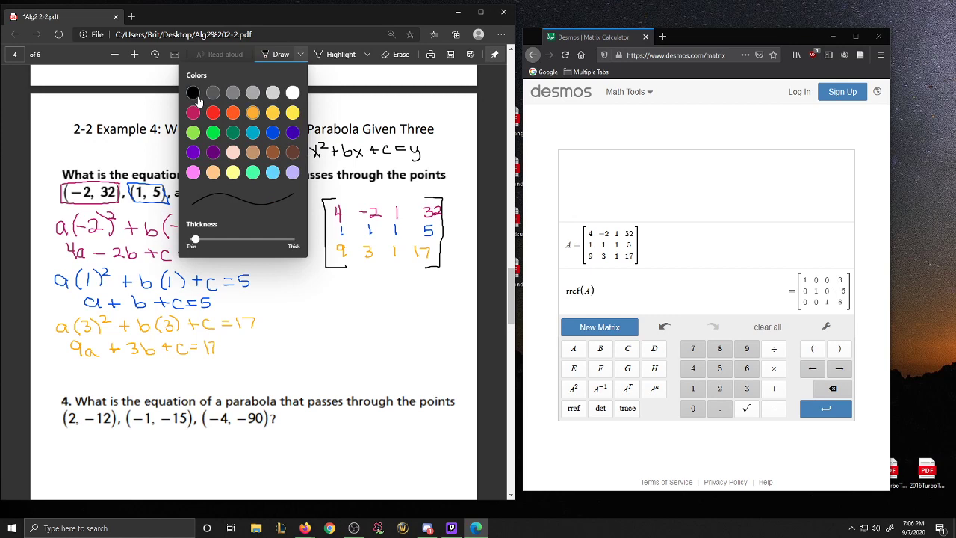
click(500, 140)
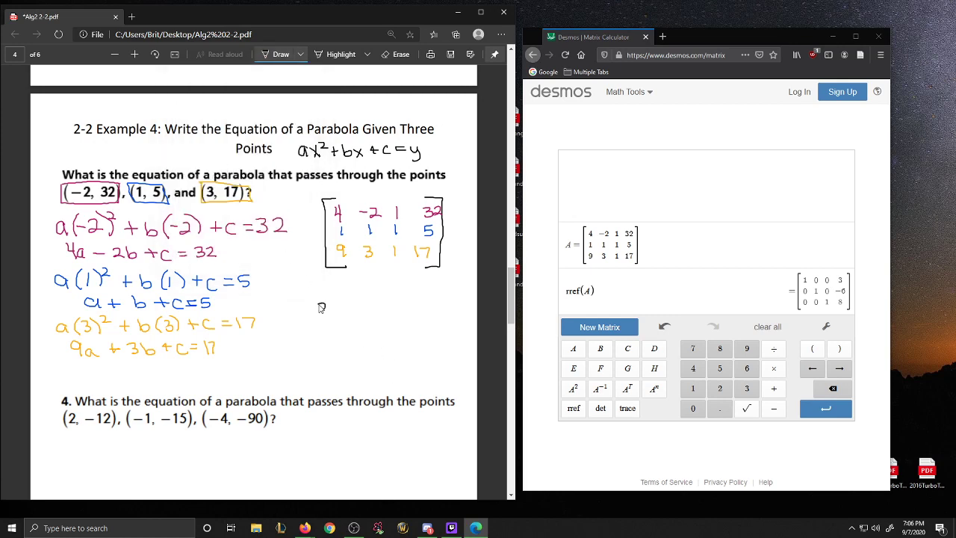
mouse_move(321, 308)
mouse_down()
mouse_move(327, 316)
mouse_move(338, 301)
mouse_move(376, 316)
mouse_move(397, 309)
mouse_up()
mouse_move(391, 303)
mouse_down()
mouse_move(391, 315)
mouse_move(407, 303)
mouse_move(428, 321)
mouse_up()
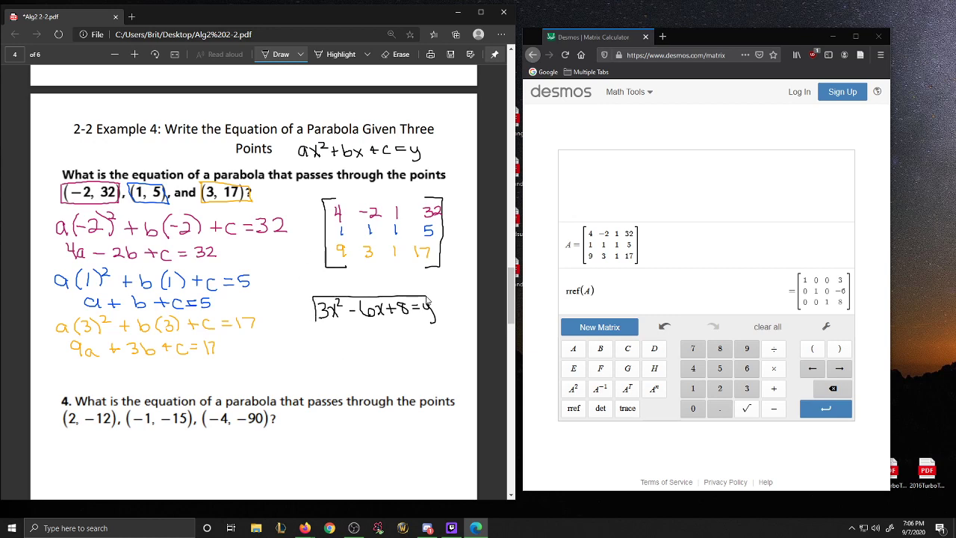
drag(315, 322, 434, 319)
Step: Scroll to question 4, finish the matrix's right bracket, and box (2, −12) in purple
scroll(494, 298, down, 5)
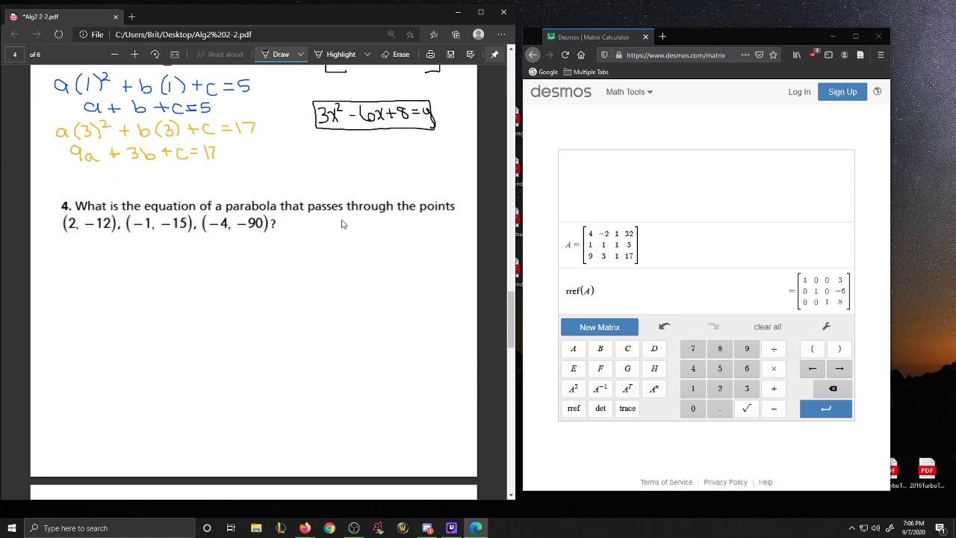
drag(309, 297, 327, 307)
click(301, 55)
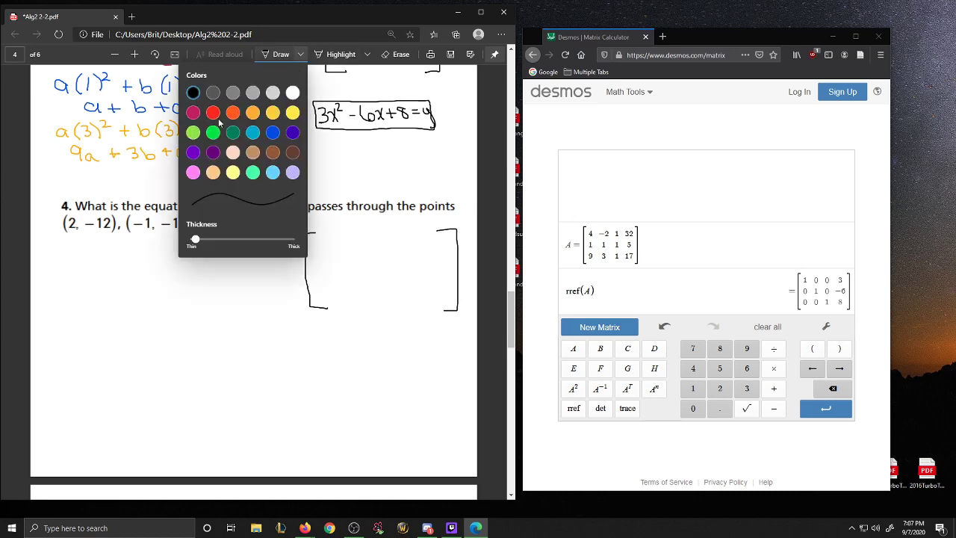
click(292, 133)
click(460, 149)
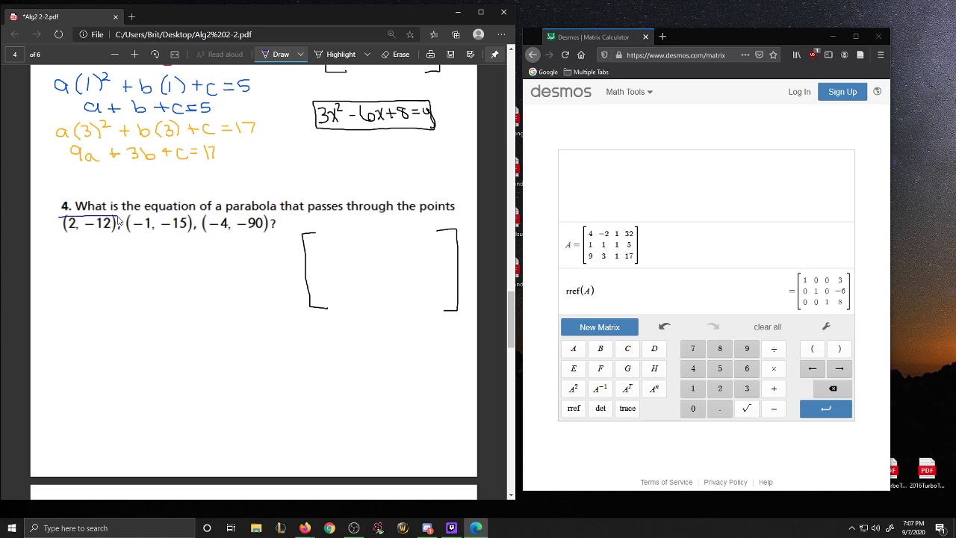
drag(118, 220, 75, 216)
Step: Write a(2)²+b(2)+c=−12, erasing a mistaken mark after b(
mouse_move(74, 248)
mouse_down()
mouse_move(71, 262)
mouse_move(95, 261)
mouse_up()
mouse_move(98, 245)
mouse_down()
mouse_move(127, 255)
mouse_move(120, 261)
mouse_move(168, 261)
mouse_up()
drag(168, 251, 160, 261)
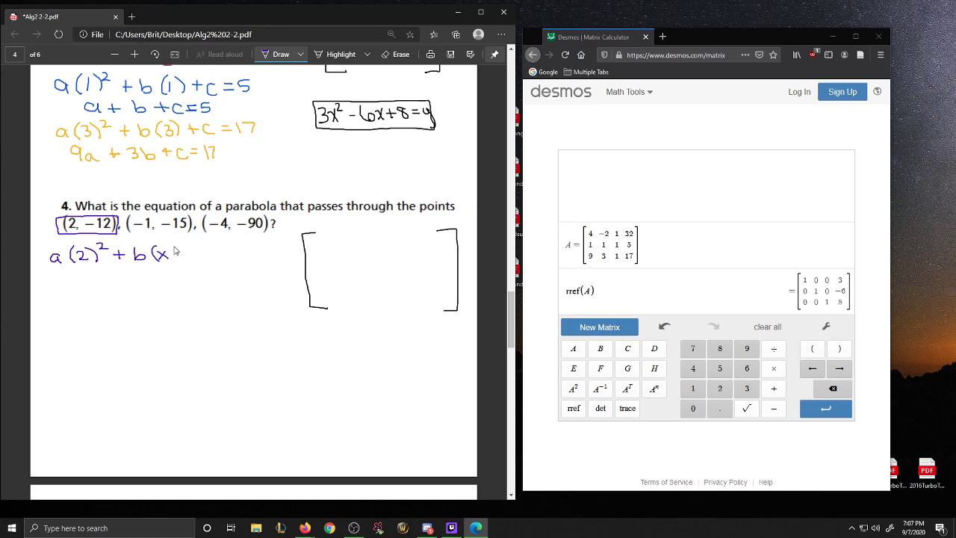
click(396, 54)
click(164, 255)
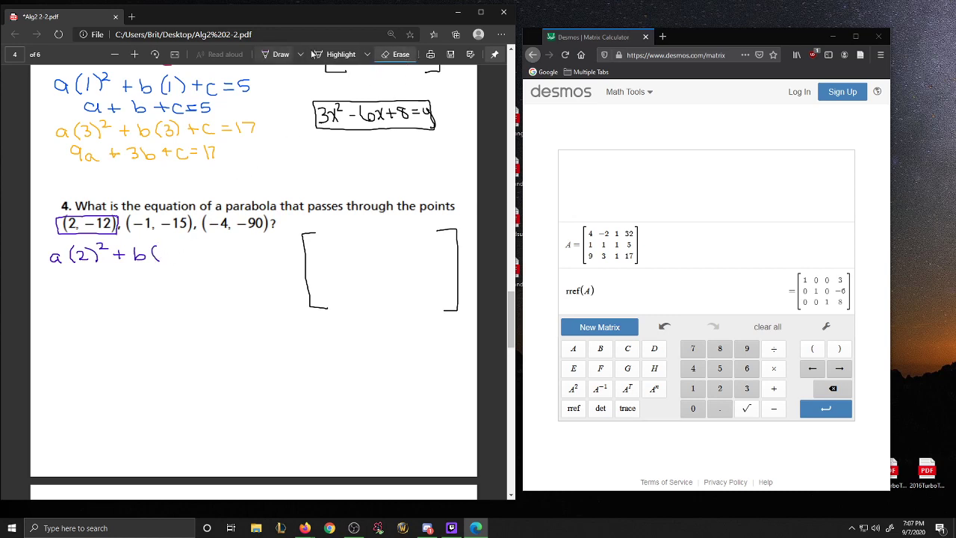
click(278, 54)
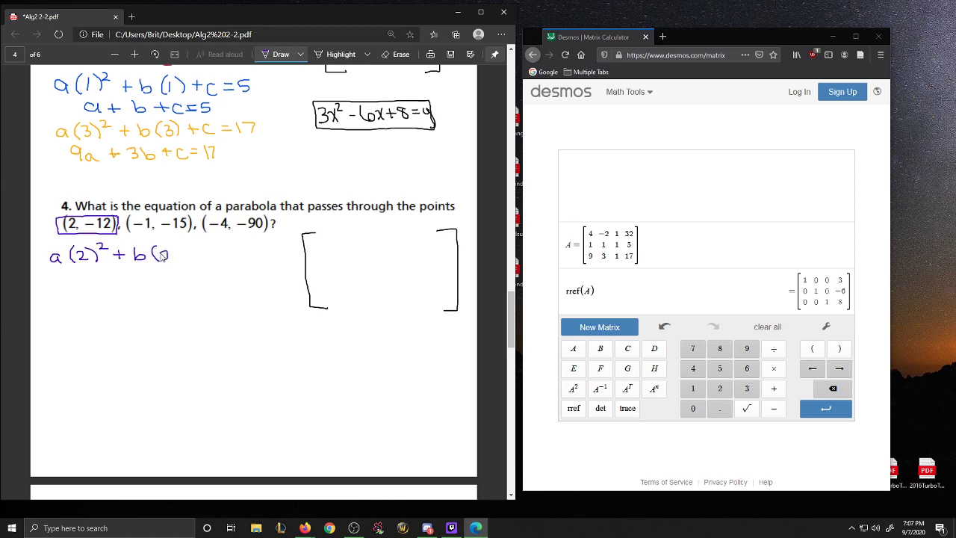
drag(161, 250, 173, 259)
mouse_move(176, 249)
mouse_down()
mouse_move(221, 261)
mouse_move(280, 256)
mouse_up()
Step: Write 4a+2b+c=−12 and the first matrix row 4 2 1 −12
mouse_move(71, 271)
mouse_down()
mouse_move(78, 283)
mouse_move(122, 279)
mouse_up()
mouse_move(116, 273)
mouse_down()
mouse_move(117, 284)
mouse_move(157, 283)
mouse_up()
drag(171, 279, 242, 282)
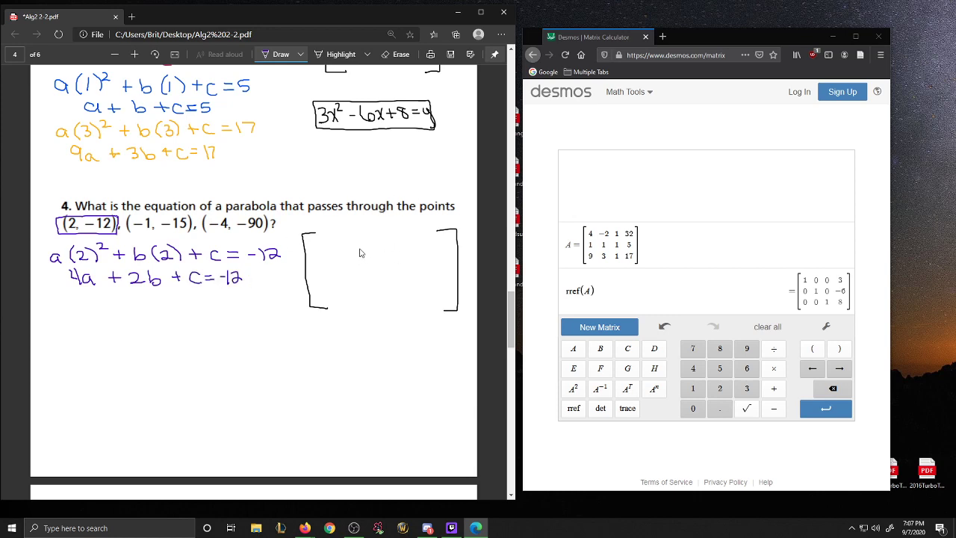
mouse_move(319, 238)
mouse_down()
mouse_move(395, 254)
mouse_move(451, 247)
mouse_up()
Step: Switch to green ink and box the point (−1, −15)
click(300, 54)
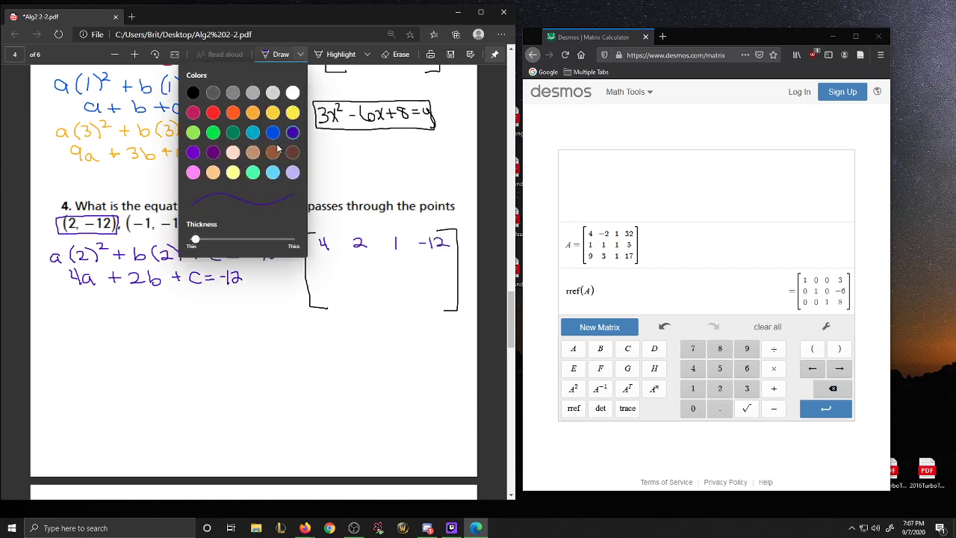
click(233, 135)
click(340, 243)
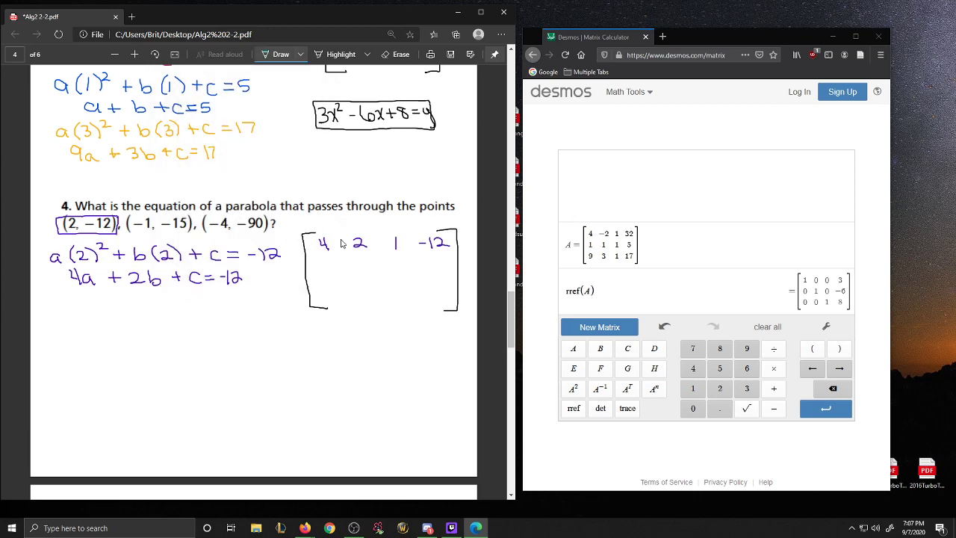
drag(153, 216, 188, 216)
drag(127, 227, 184, 234)
Step: Write the substitution a(−1)²+b(−1)+c=−15
drag(67, 314, 74, 317)
mouse_move(85, 300)
mouse_down()
mouse_move(85, 322)
mouse_move(97, 302)
mouse_move(102, 315)
mouse_up()
drag(105, 299, 127, 314)
mouse_move(141, 297)
mouse_down()
mouse_move(140, 307)
mouse_move(162, 314)
mouse_move(173, 306)
mouse_up()
mouse_move(177, 296)
mouse_down()
mouse_move(213, 306)
mouse_move(197, 308)
mouse_move(259, 307)
mouse_up()
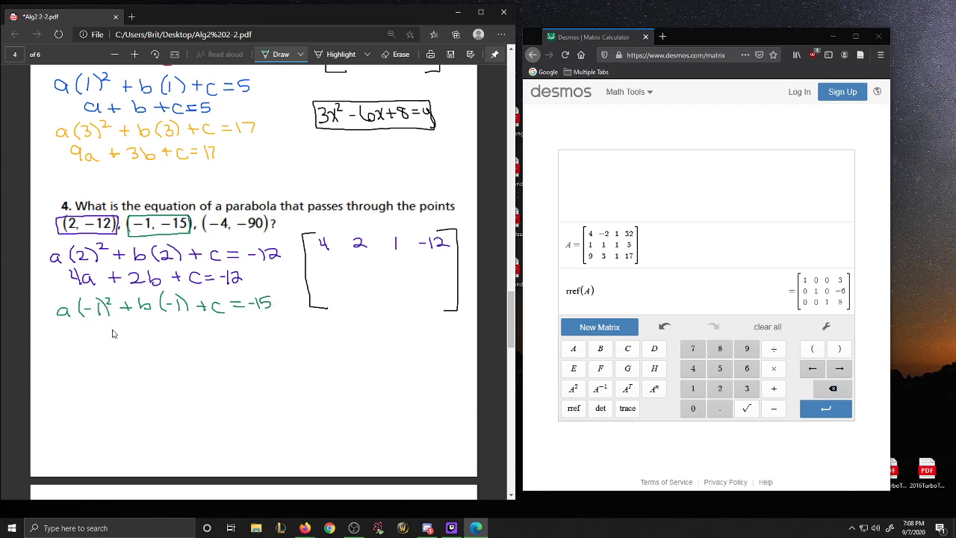
Step: Write a−b+c=−15 and the second matrix row 1 −1 1 −15
drag(112, 334, 118, 338)
drag(128, 329, 140, 328)
drag(176, 329, 187, 329)
mouse_move(182, 324)
mouse_down()
mouse_move(181, 336)
mouse_move(229, 332)
mouse_up()
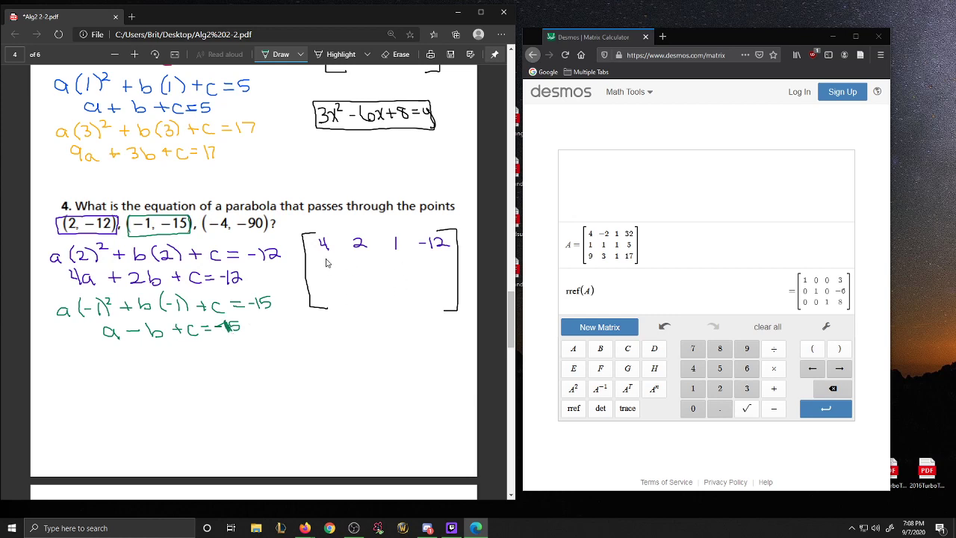
mouse_move(323, 258)
mouse_down()
mouse_move(323, 268)
mouse_move(442, 265)
mouse_up()
Step: In pink ink, box (−4, −90) and write a(−4)²+b(−4)+c=−90
click(301, 57)
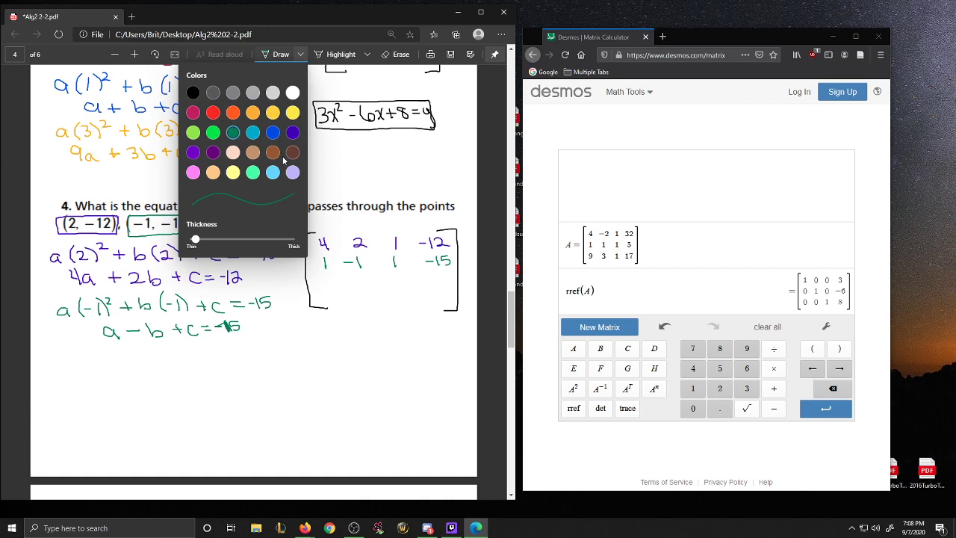
click(193, 173)
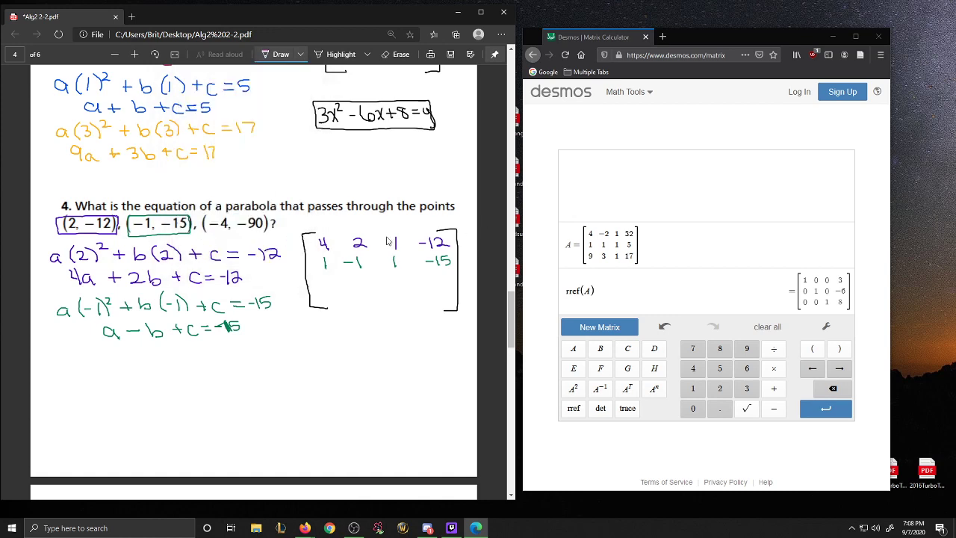
mouse_move(233, 214)
mouse_down()
mouse_move(268, 215)
mouse_move(267, 235)
mouse_up()
mouse_move(79, 362)
mouse_down()
mouse_move(78, 371)
mouse_move(106, 371)
mouse_up()
mouse_move(111, 357)
mouse_down()
mouse_move(113, 373)
mouse_move(145, 366)
mouse_up()
mouse_move(139, 361)
mouse_down()
mouse_move(139, 372)
mouse_move(199, 364)
mouse_up()
mouse_move(197, 356)
mouse_down()
mouse_move(197, 370)
mouse_move(207, 372)
mouse_move(258, 361)
mouse_move(281, 368)
mouse_move(294, 356)
mouse_up()
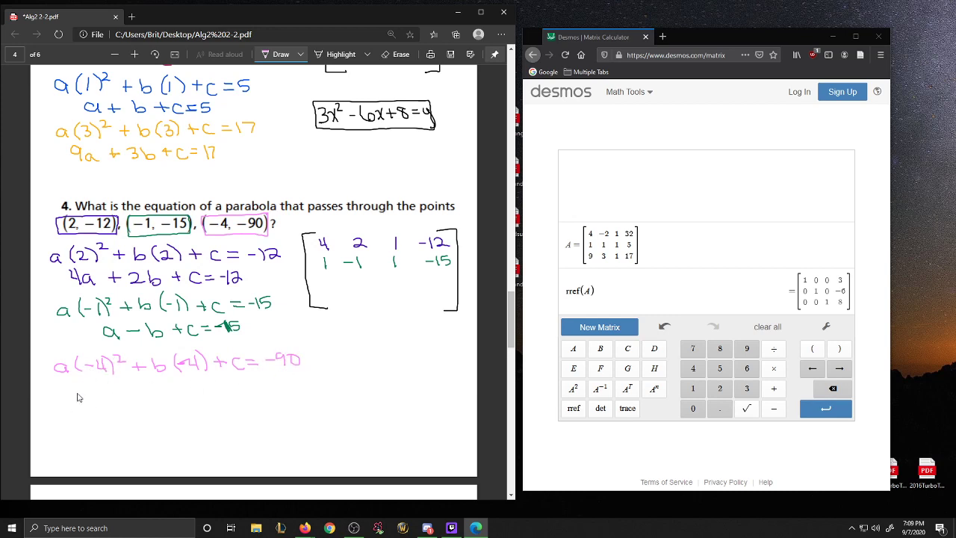
Step: Write 16a−4b+c=−90 and the third matrix row 16 −4 1 −90
drag(78, 386, 79, 397)
drag(90, 386, 93, 396)
drag(102, 393, 144, 394)
mouse_move(154, 385)
mouse_down()
mouse_move(151, 395)
mouse_move(166, 393)
mouse_up()
mouse_move(161, 386)
mouse_down()
mouse_move(160, 400)
mouse_move(214, 397)
mouse_up()
drag(209, 392, 230, 389)
mouse_move(224, 393)
mouse_down()
mouse_move(255, 396)
mouse_move(266, 382)
mouse_up()
mouse_move(323, 283)
mouse_down()
mouse_move(323, 295)
mouse_move(359, 286)
mouse_move(440, 294)
mouse_move(450, 282)
mouse_up()
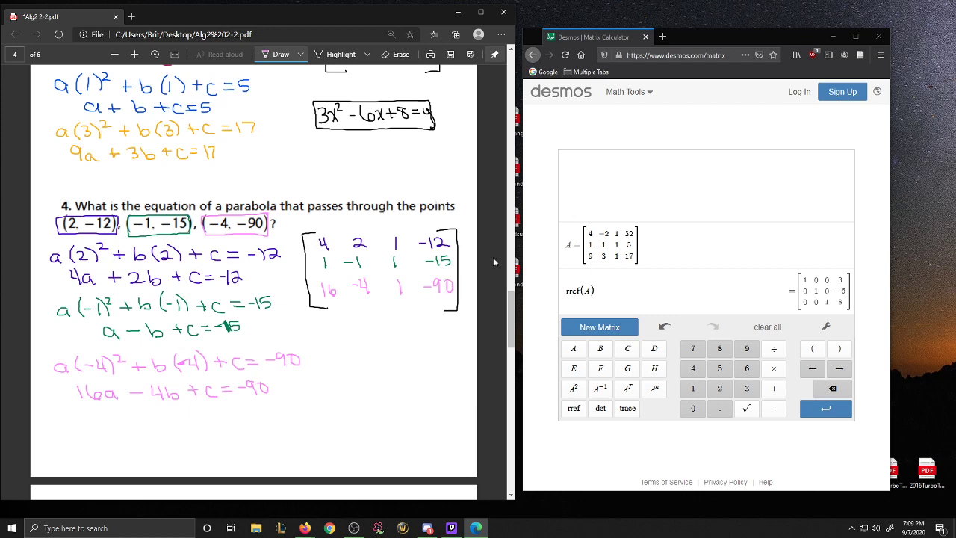
Step: Create a 3×4 matrix B and enter its first row: 4, 2, 1, −12
click(602, 327)
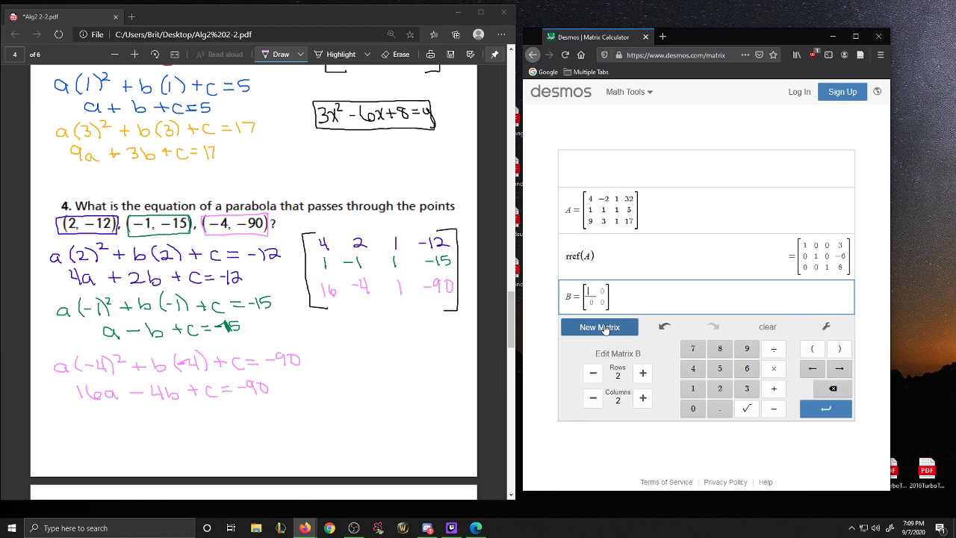
click(641, 397)
click(642, 397)
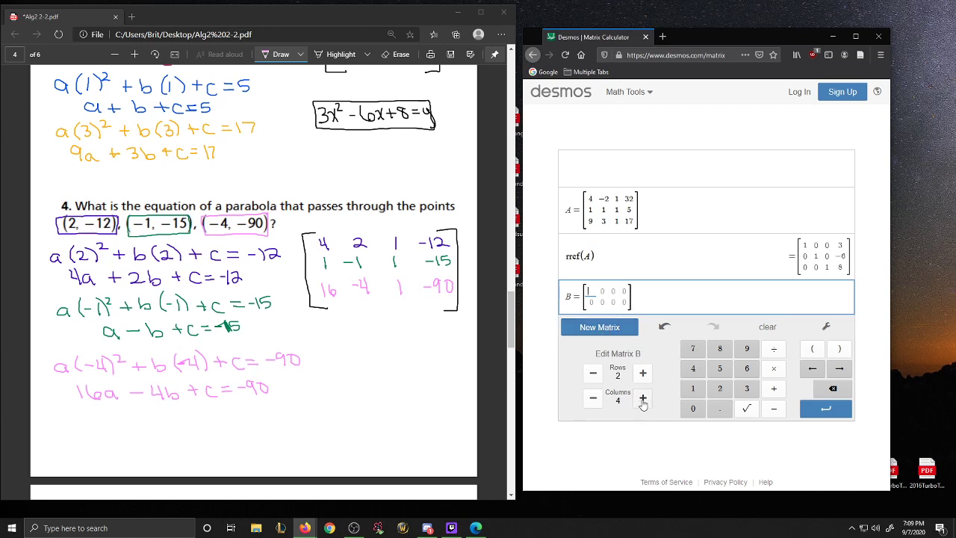
click(642, 372)
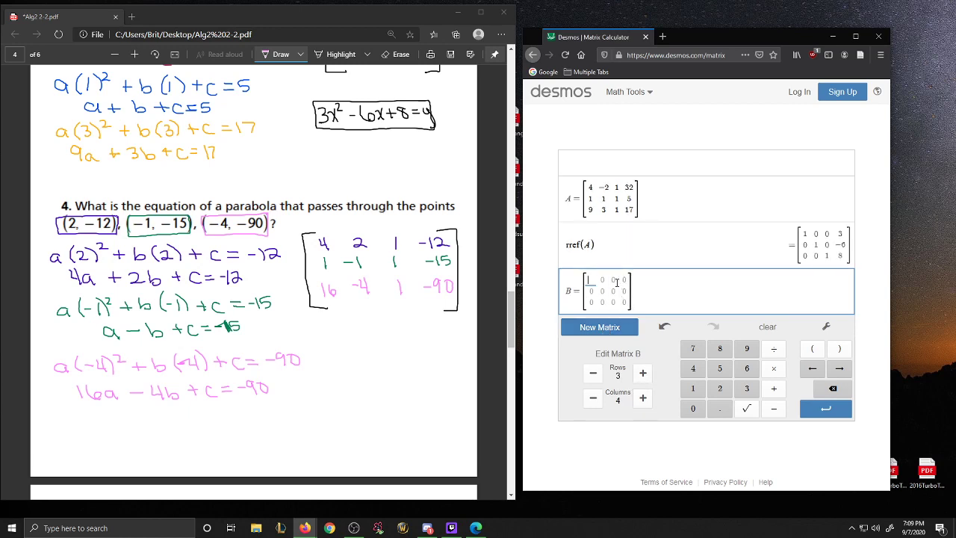
text(4)
key(Tab)
text(2)
key(Tab)
text(1)
key(Tab)
text(-12)
key(Tab)
Step: Fill matrix B's second row (1, −1, 1, −15) and third row (16, −4, 1)
text(1)
key(Tab)
text(-1)
key(Tab)
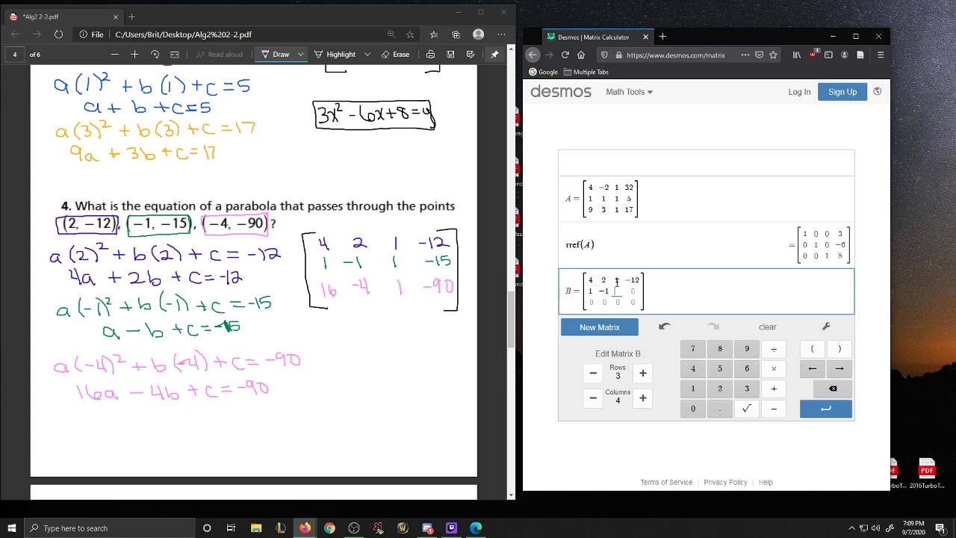
text(1)
key(Tab)
text(-15)
key(Tab)
text(16)
key(Tab)
text(-4)
key(Tab)
text(1)
key(Tab)
Step: Compute rref(B), giving a = −4, b = 5, c = −6
click(703, 251)
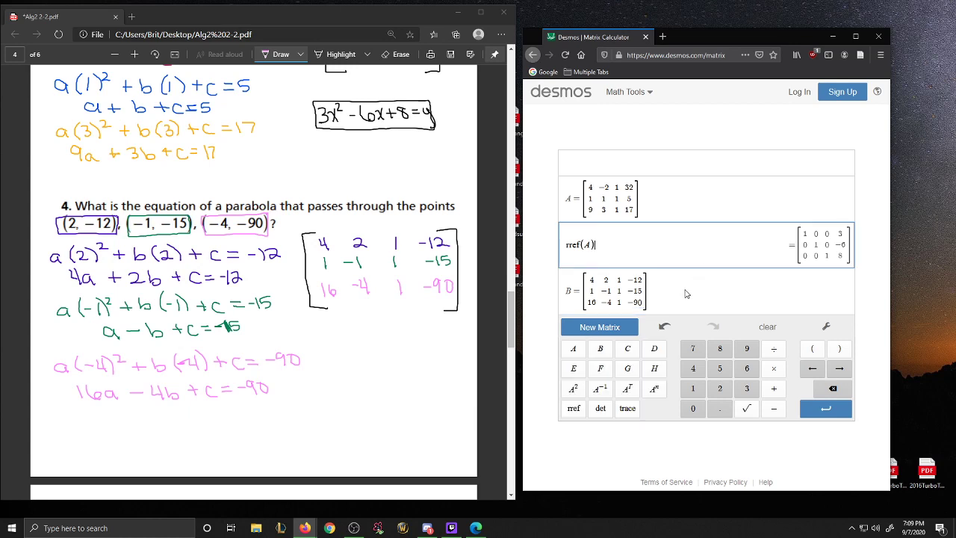
click(687, 293)
click(547, 279)
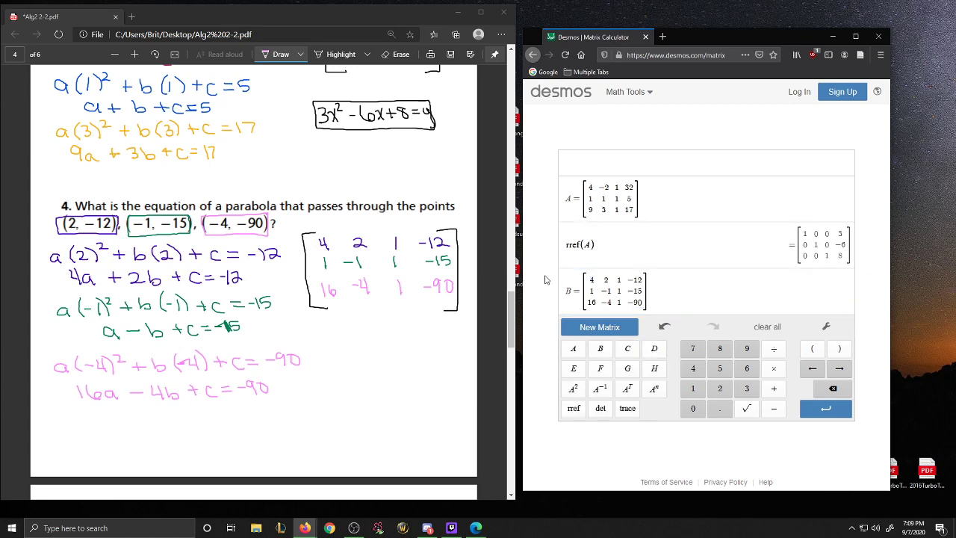
click(574, 407)
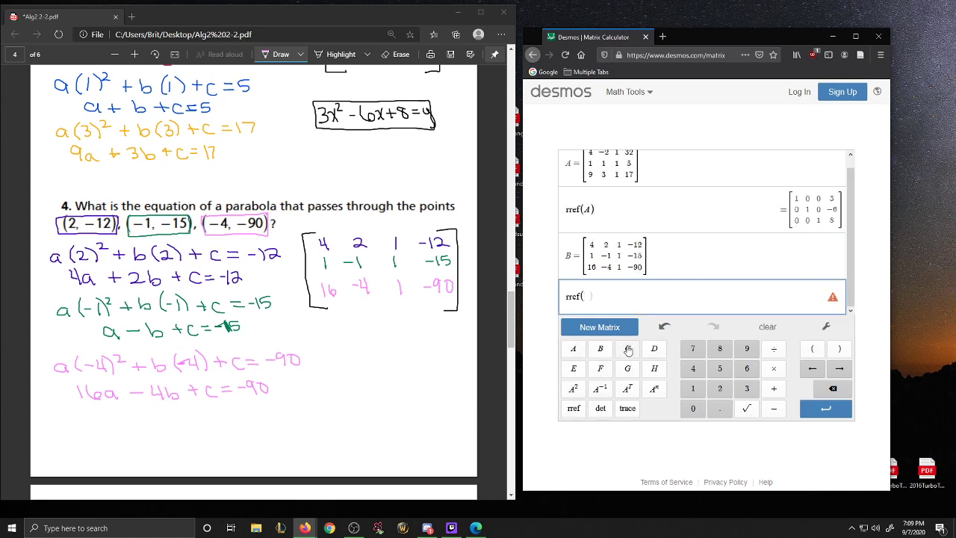
text(B)
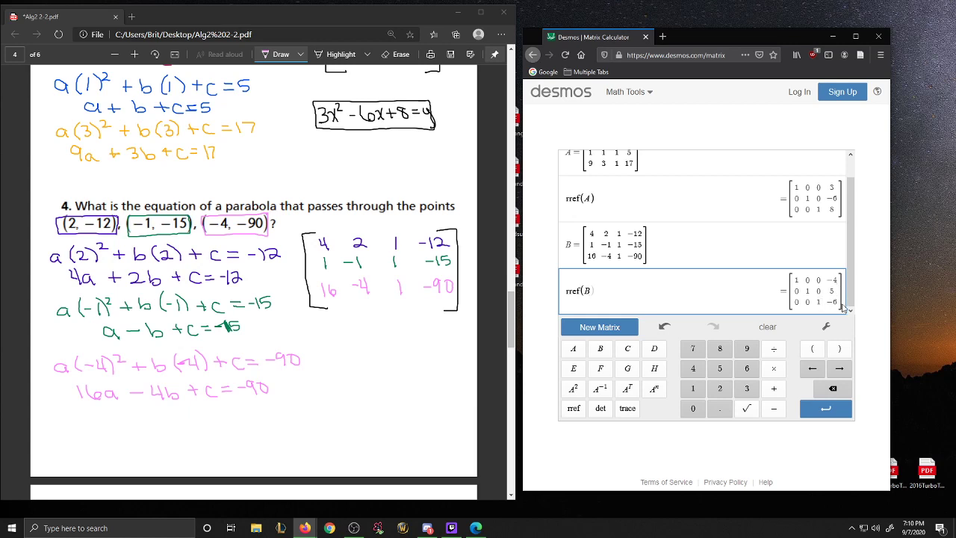
Step: Switch the drawing pen colour to dark purple
click(301, 54)
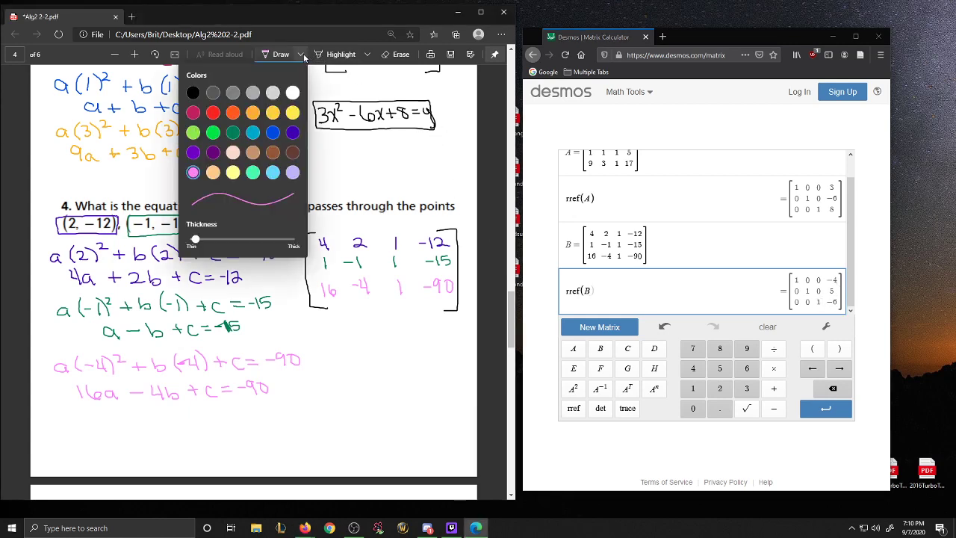
click(212, 152)
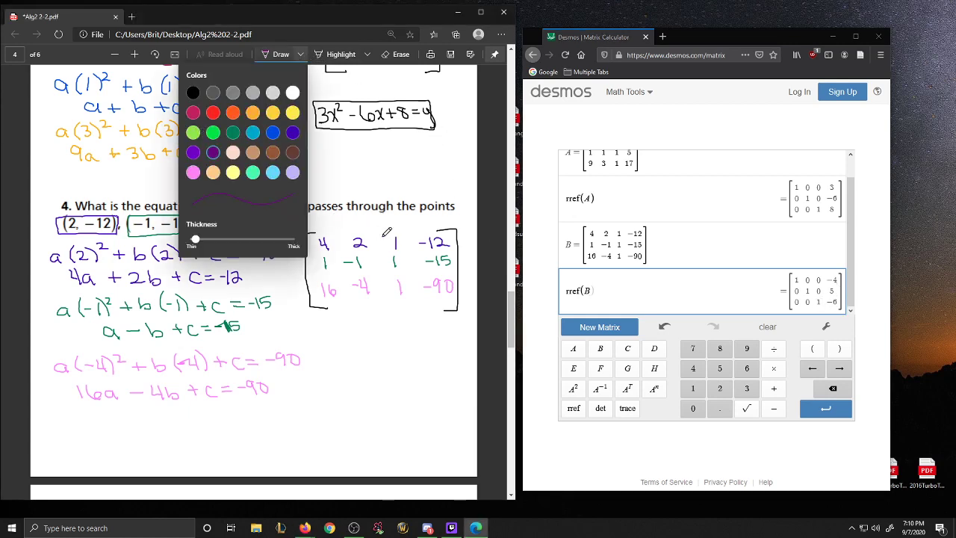
click(490, 239)
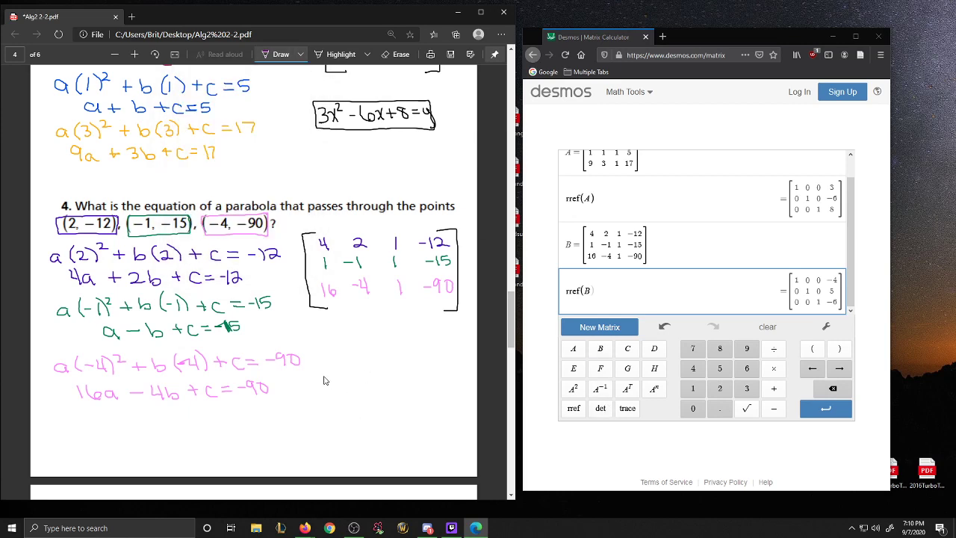
Step: Handwrite −4x²+5x−6=y beside question 4's equations and draw a box around it
mouse_move(316, 383)
mouse_down()
mouse_move(379, 391)
mouse_move(389, 374)
mouse_up()
mouse_move(393, 379)
mouse_down()
mouse_move(393, 391)
mouse_move(415, 380)
mouse_up()
mouse_move(425, 374)
mouse_down()
mouse_move(419, 382)
mouse_move(441, 376)
mouse_up()
drag(435, 380, 459, 397)
mouse_move(452, 358)
mouse_down()
mouse_move(313, 370)
mouse_move(323, 401)
mouse_move(451, 360)
mouse_up()
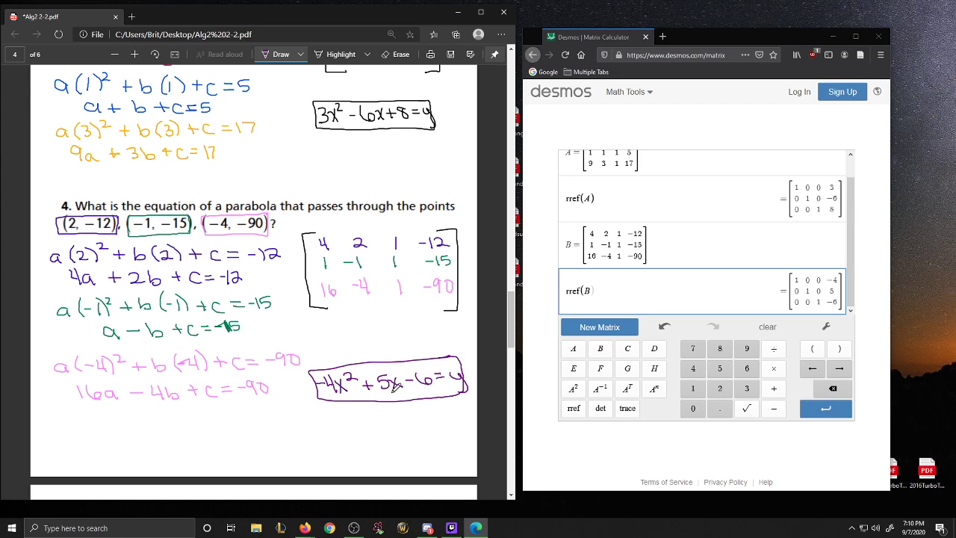
scroll(397, 387, down, 1)
scroll(397, 387, up, 3)
scroll(396, 386, up, 1)
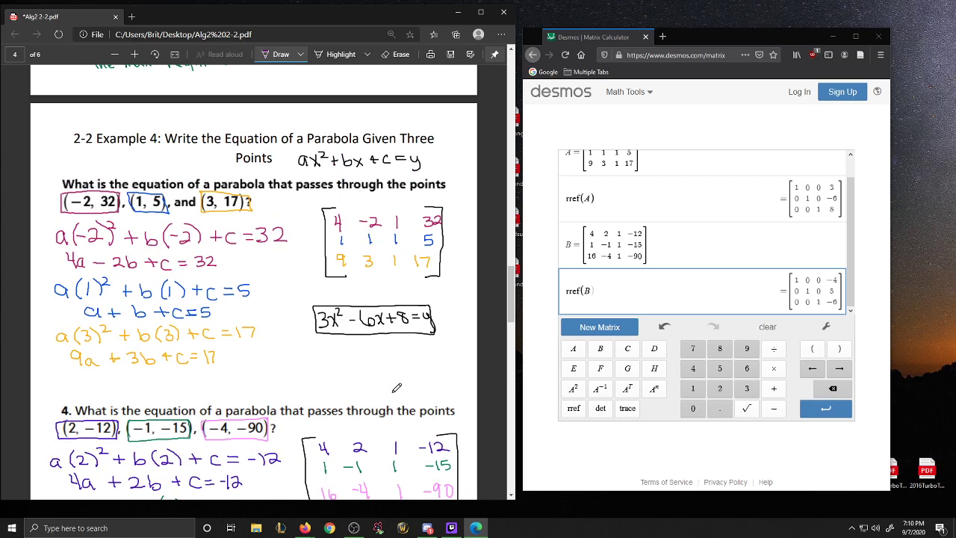